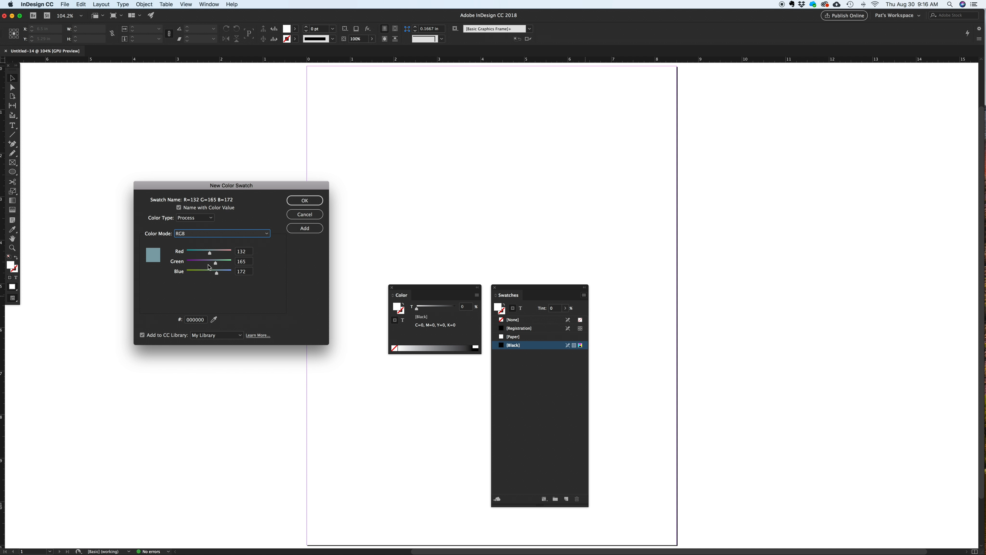
Create a PANTONE 287 C spot color swatch from the PANTONE+ Solid Coated library.
drag(209, 253, 206, 273)
click(217, 273)
click(220, 235)
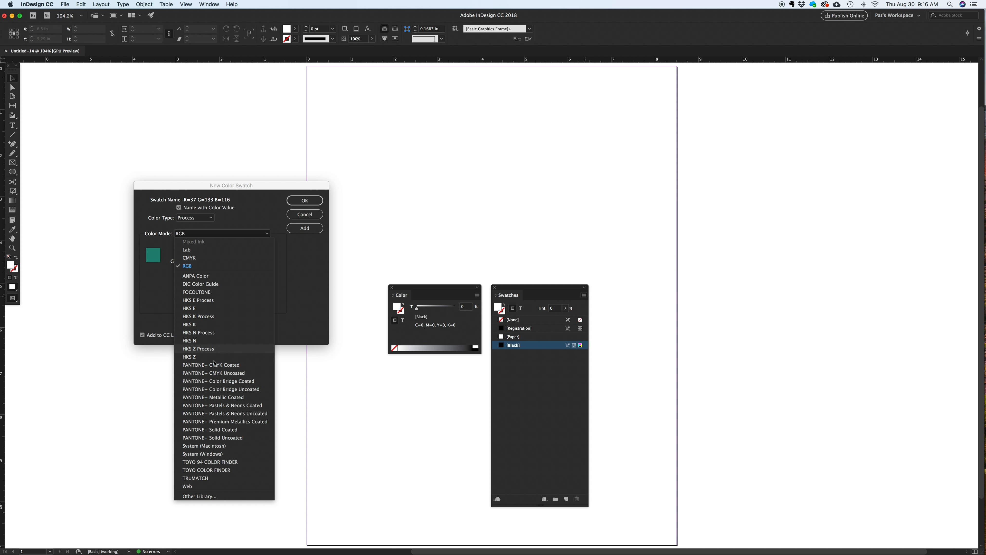
click(236, 430)
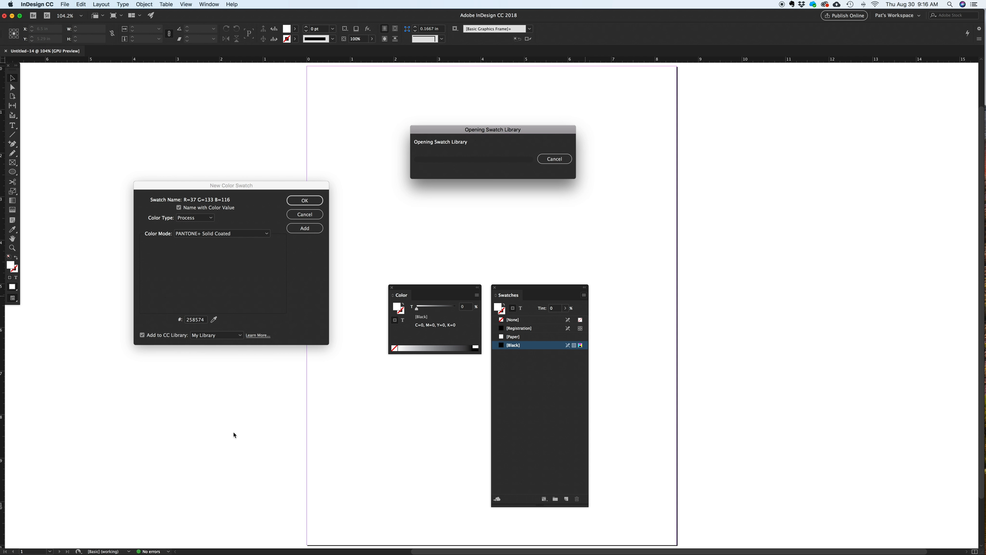
click(205, 261)
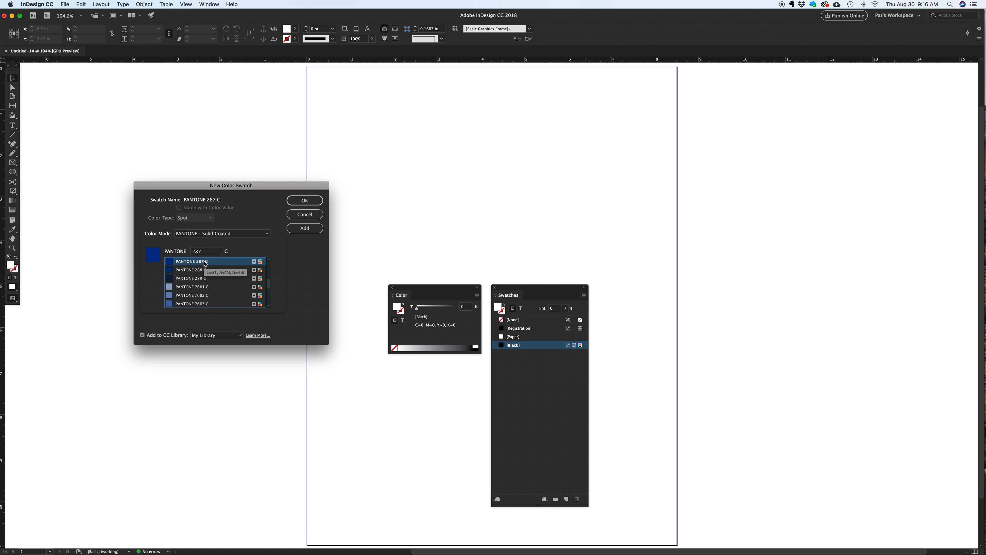
click(298, 205)
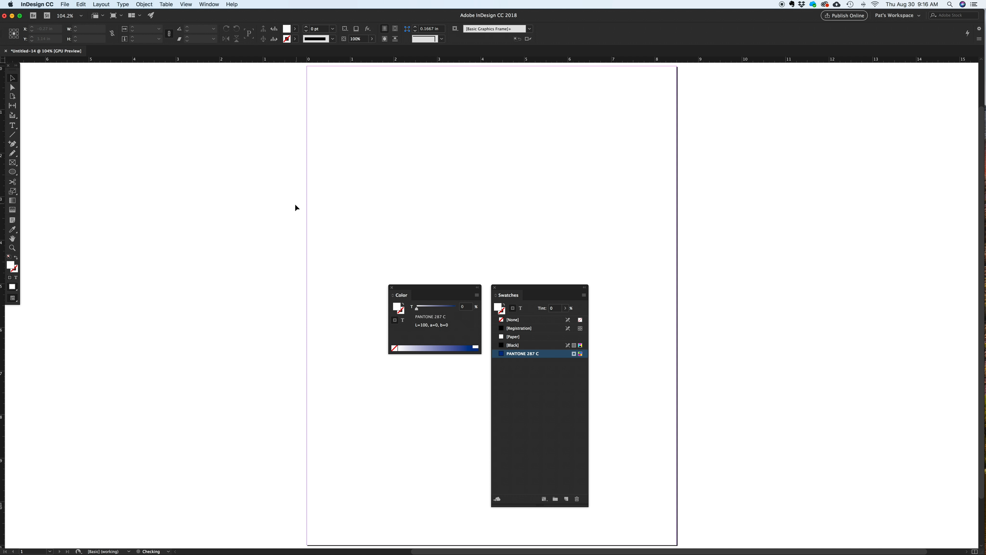
Add a new PANTONE 287 U spot color swatch from the PANTONE+ Solid Uncoated library.
click(584, 295)
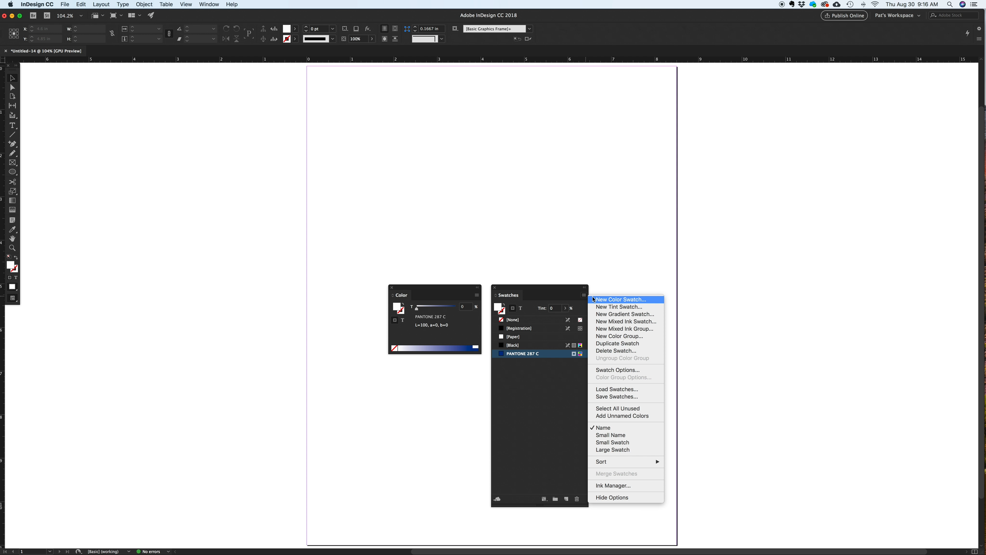
click(600, 300)
click(218, 233)
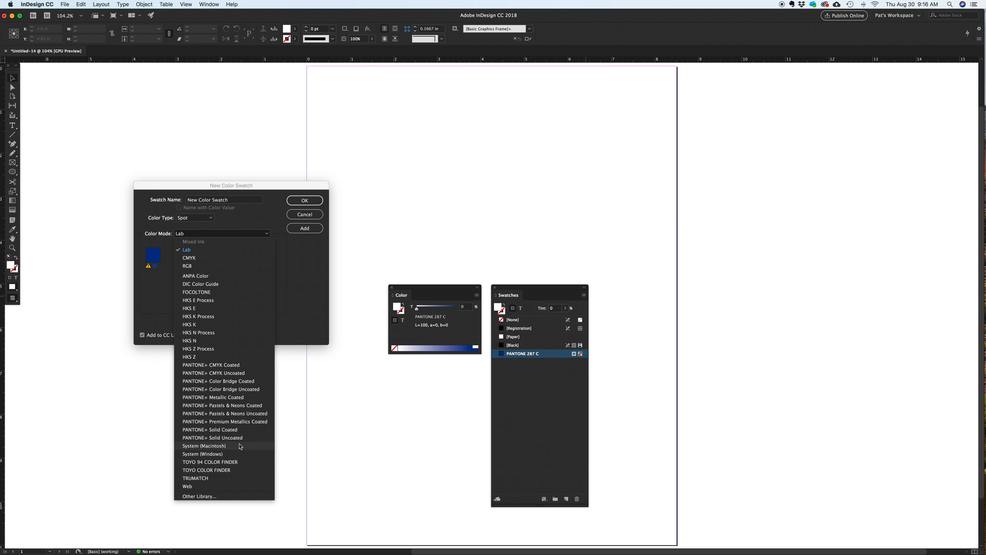
click(243, 437)
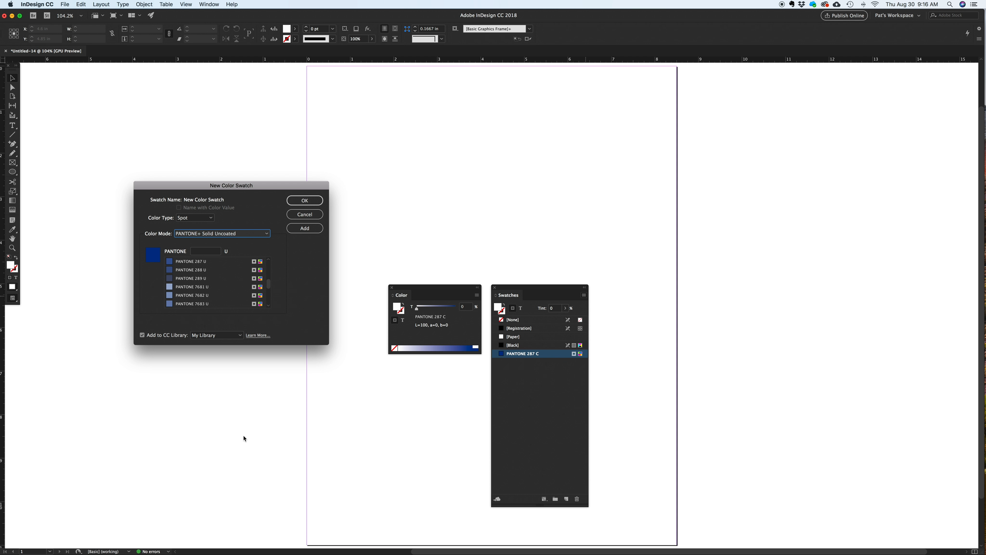
click(195, 260)
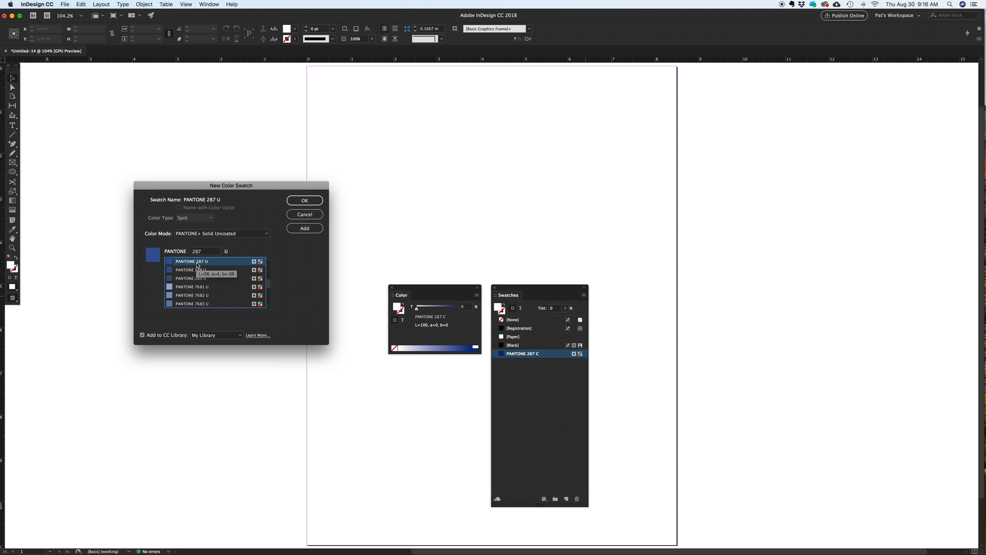
click(304, 200)
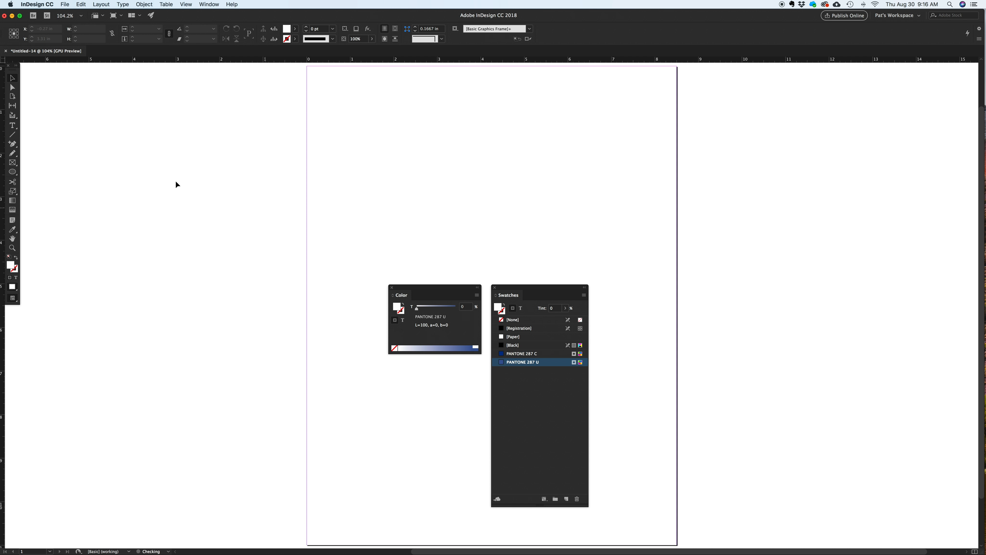
Draw a rectangular frame about 2.32 by 1.79 in on the page's upper half and fill it with PANTONE 287 C.
click(16, 164)
drag(365, 165, 466, 243)
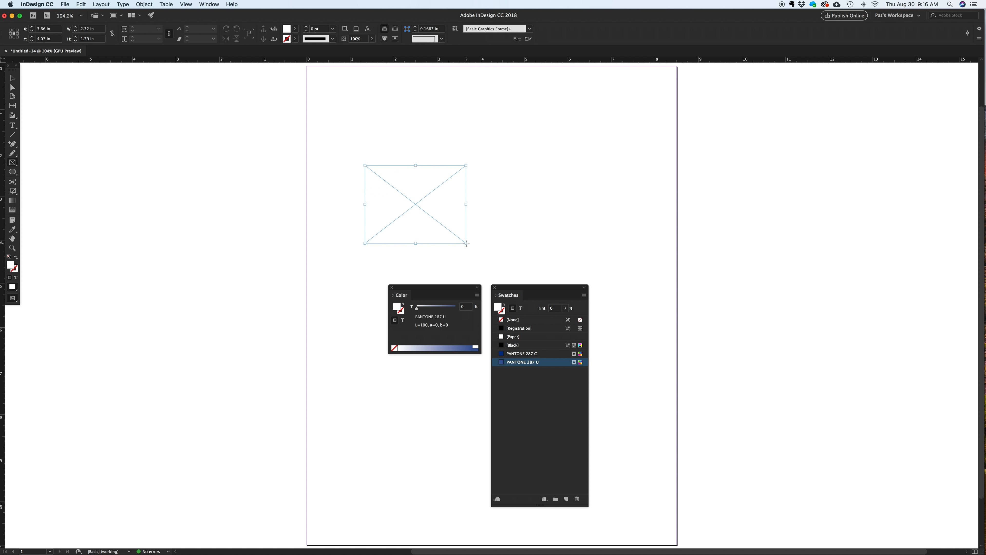
click(535, 322)
click(536, 353)
key(v)
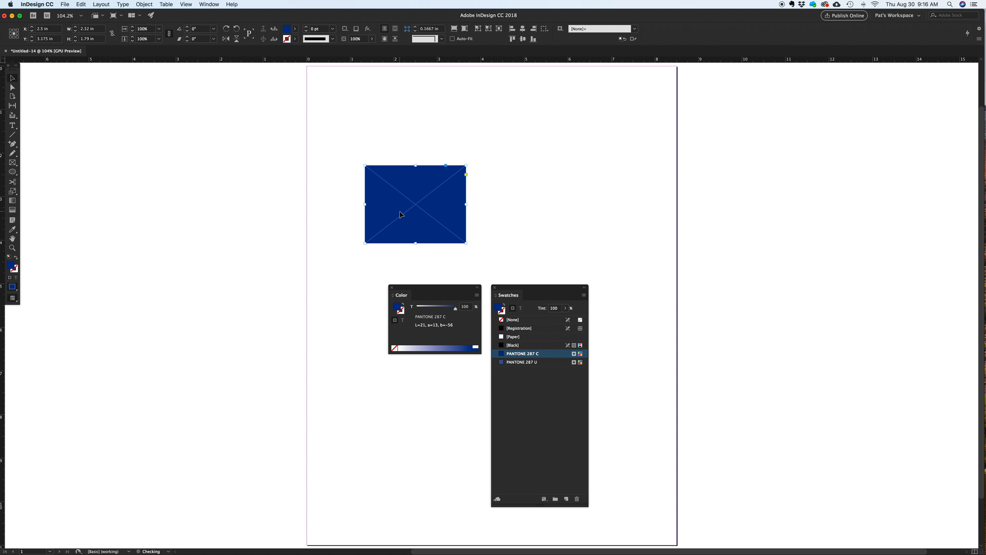
Duplicate the blue frame to its right, fill the copy with PANTONE 287 U, and hide the frame edges.
drag(401, 214, 532, 221)
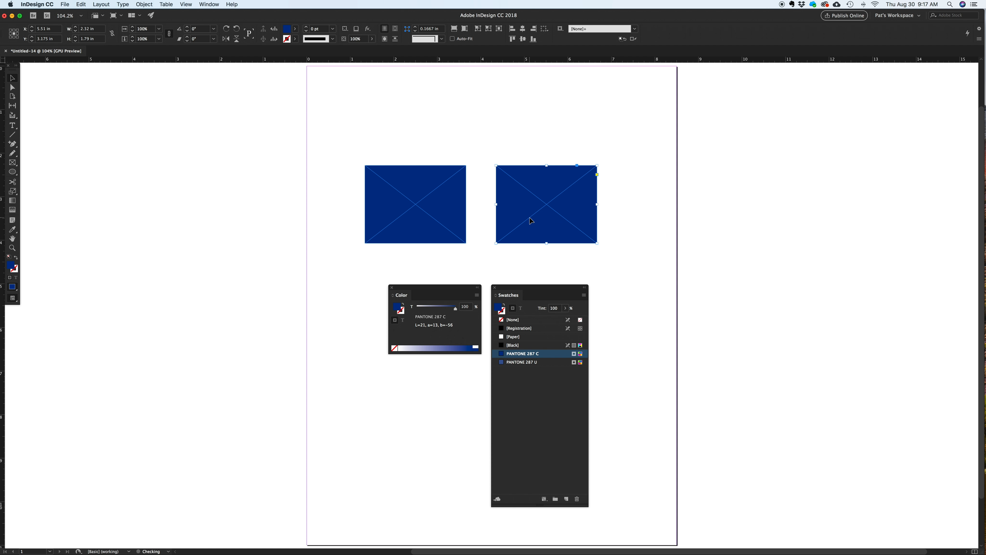
click(543, 363)
click(174, 128)
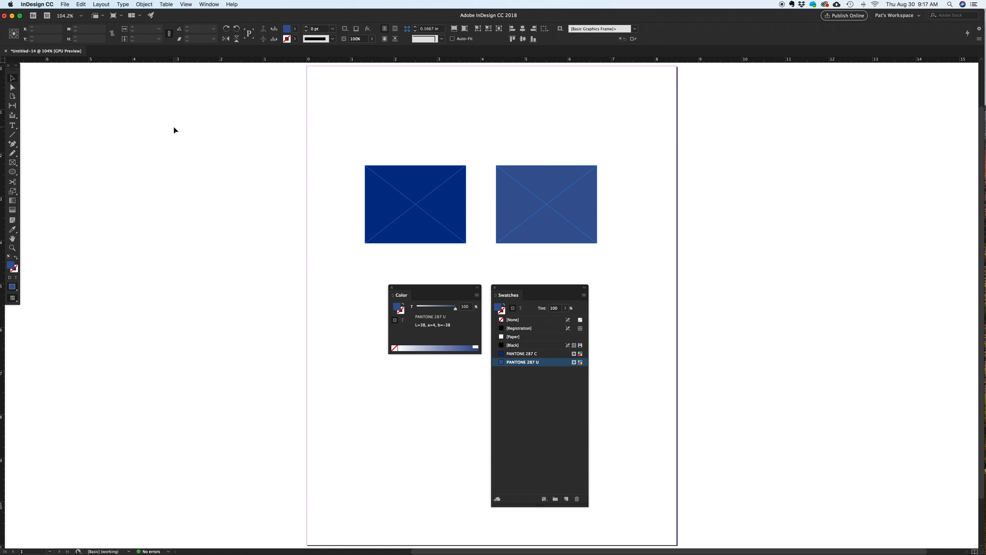
key(ctrl+super+h)
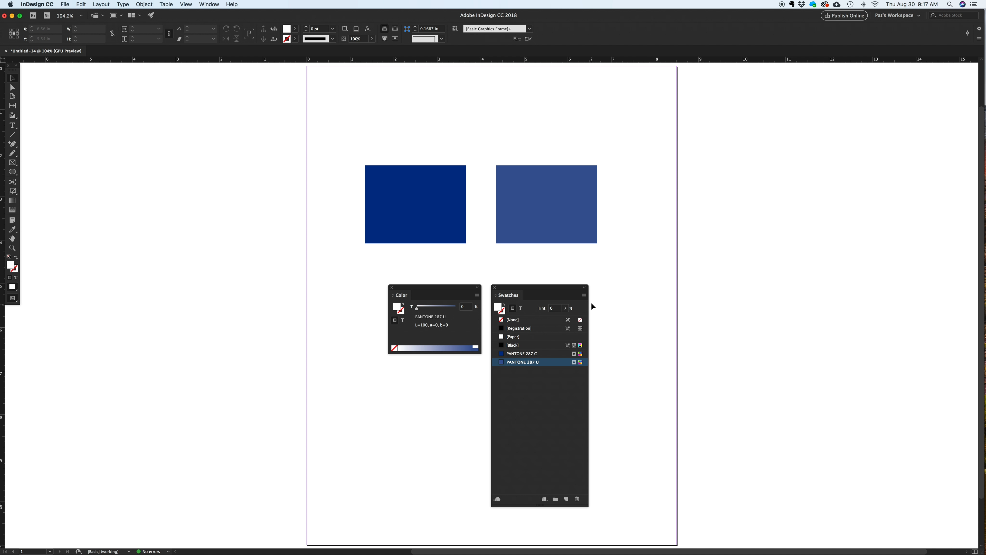
Browse the PANTONE+ Metallic Coated library for a new color swatch without adding any color.
click(584, 295)
click(605, 299)
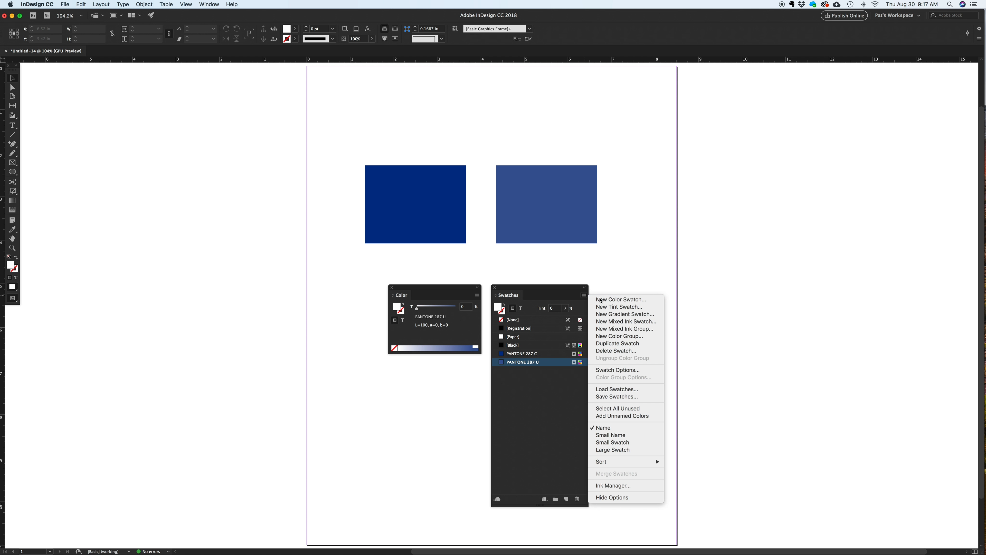
click(254, 236)
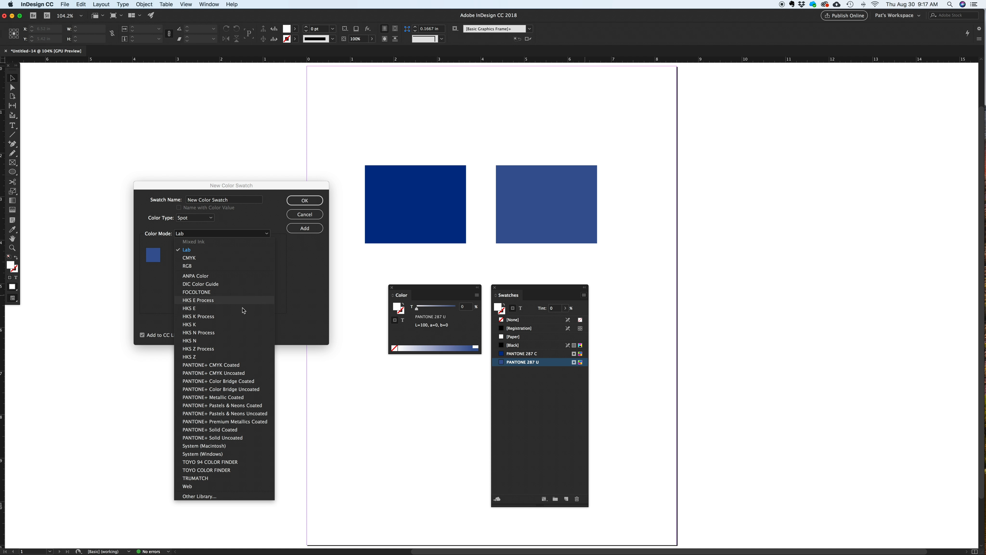
click(245, 398)
drag(269, 269, 269, 301)
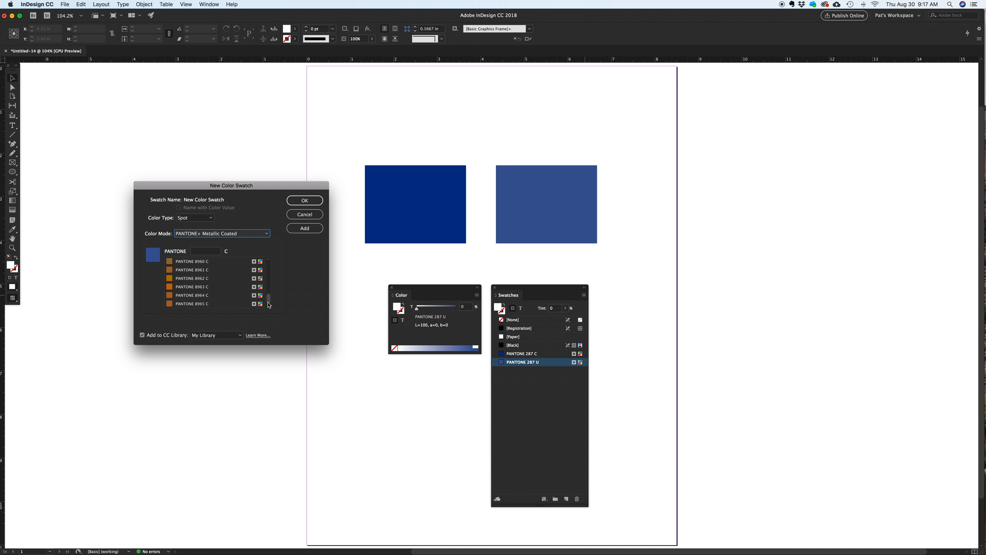
click(305, 215)
Convert the PANTONE 287 C swatch to a CMYK process color named with its color value.
double_click(528, 354)
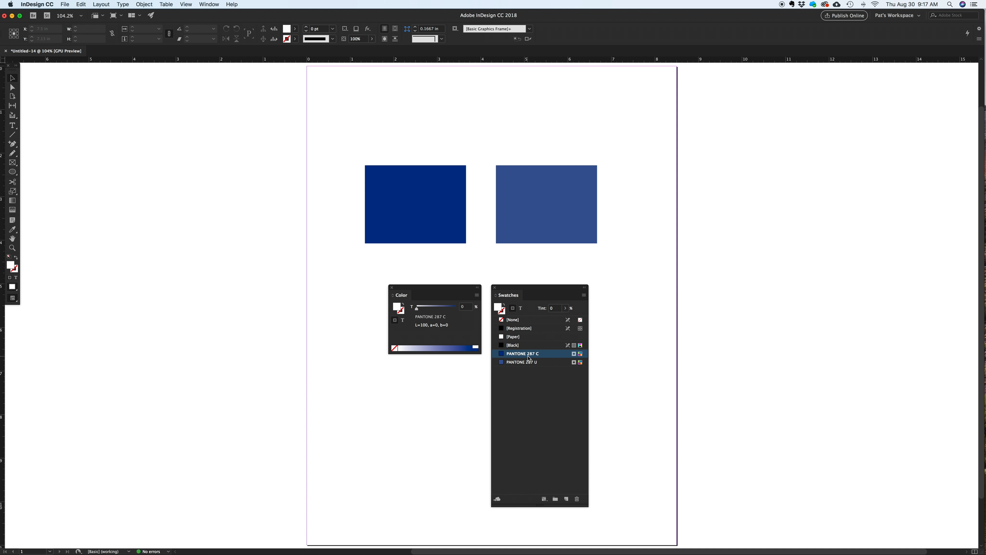
click(248, 259)
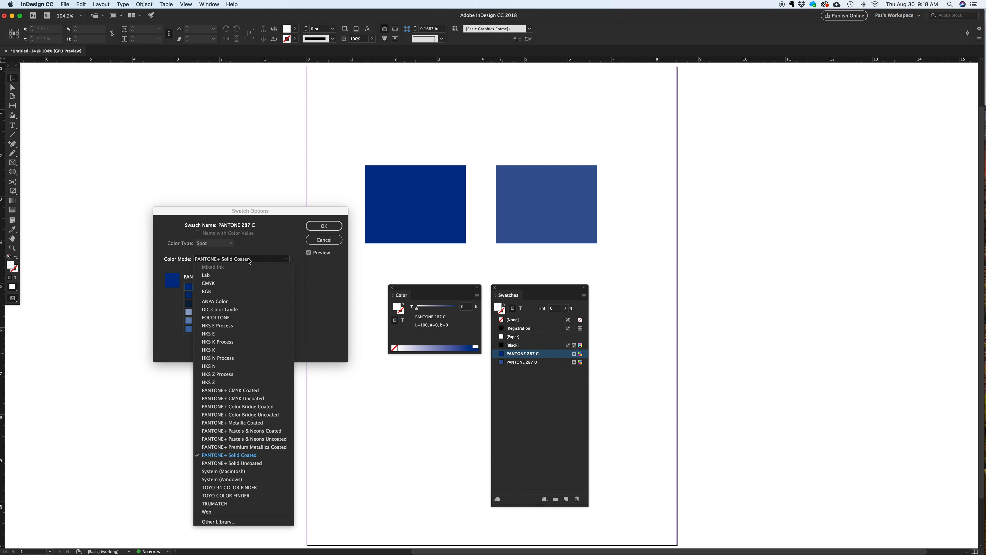
click(248, 283)
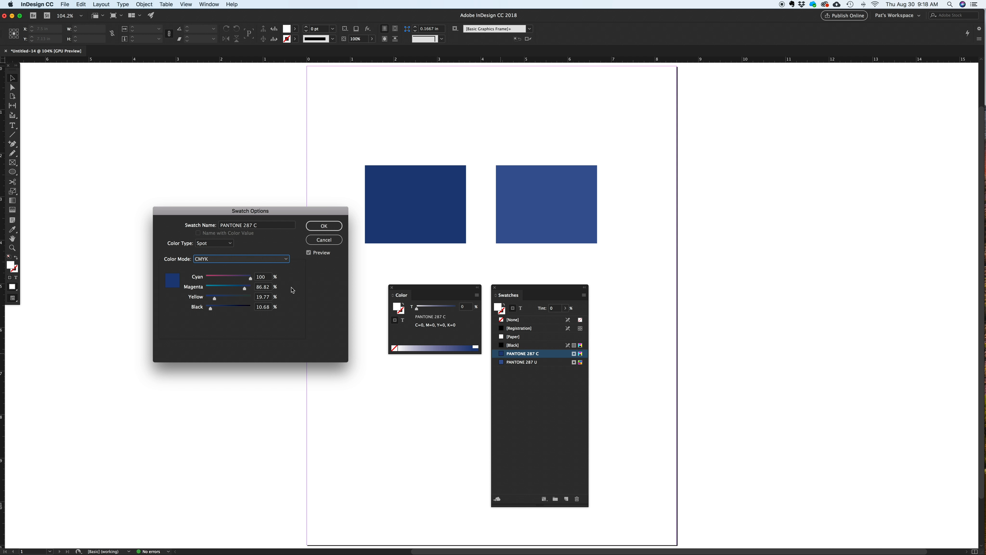
click(221, 246)
click(212, 235)
click(198, 233)
click(317, 229)
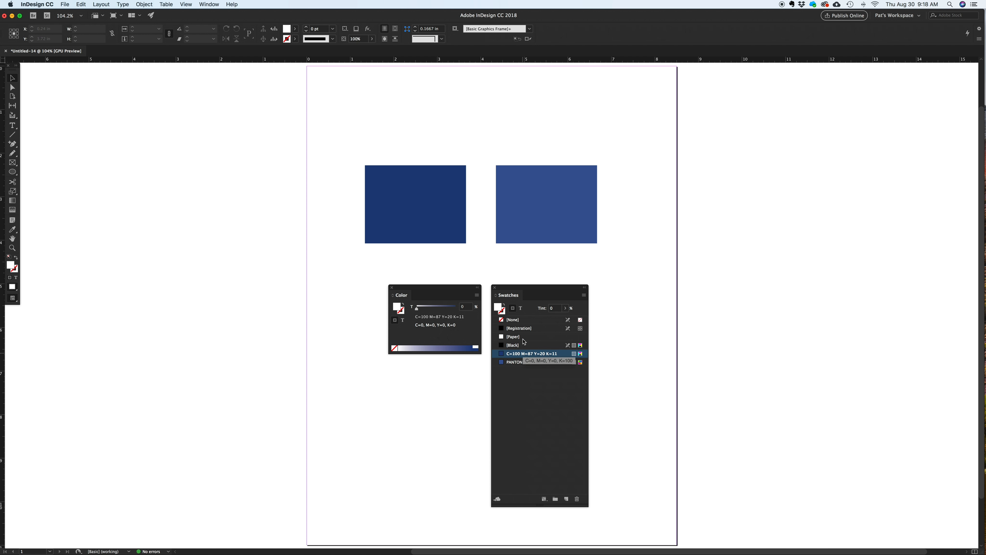
Delete the two blue rectangles from the page.
click(449, 227)
shift+click(566, 238)
key(Delete)
Place the carved pumpkin image across the upper half of the page.
key(super+d)
double_click(227, 72)
drag(397, 116, 580, 239)
Sample the bright orange from the pumpkin image with the Eyedropper and add it to the document's swatches.
key(i)
click(490, 186)
drag(498, 307, 511, 378)
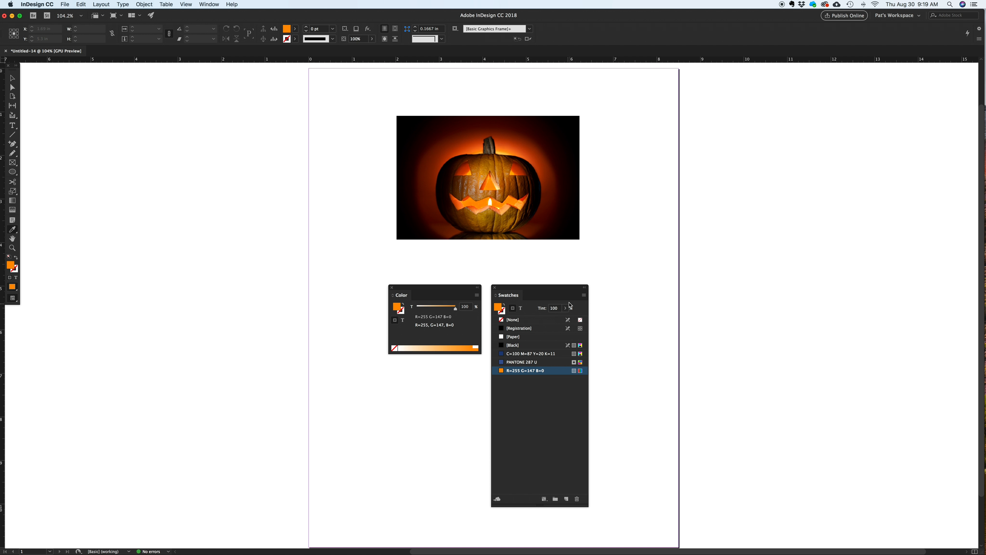
Change the sampled orange swatch's color mode from RGB to CMYK.
double_click(535, 371)
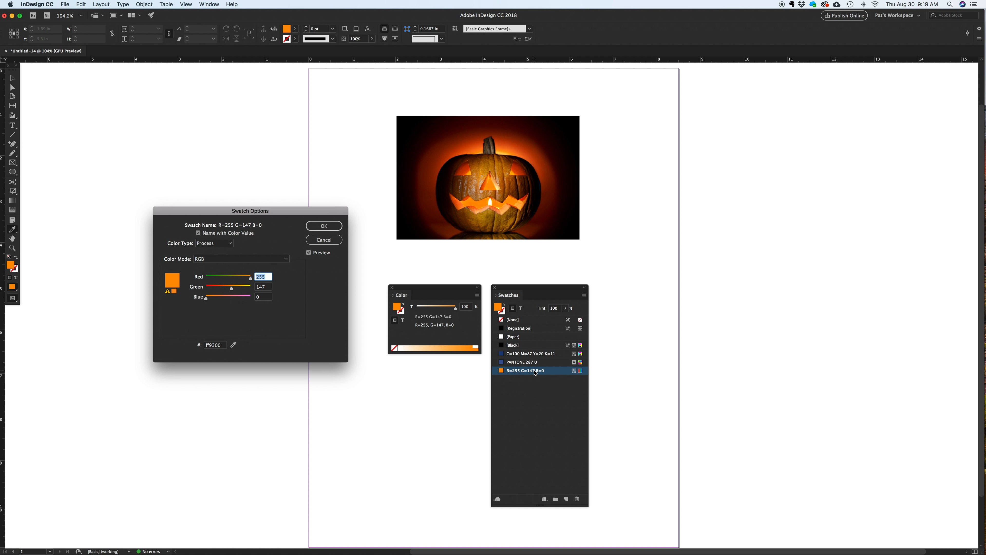
click(229, 257)
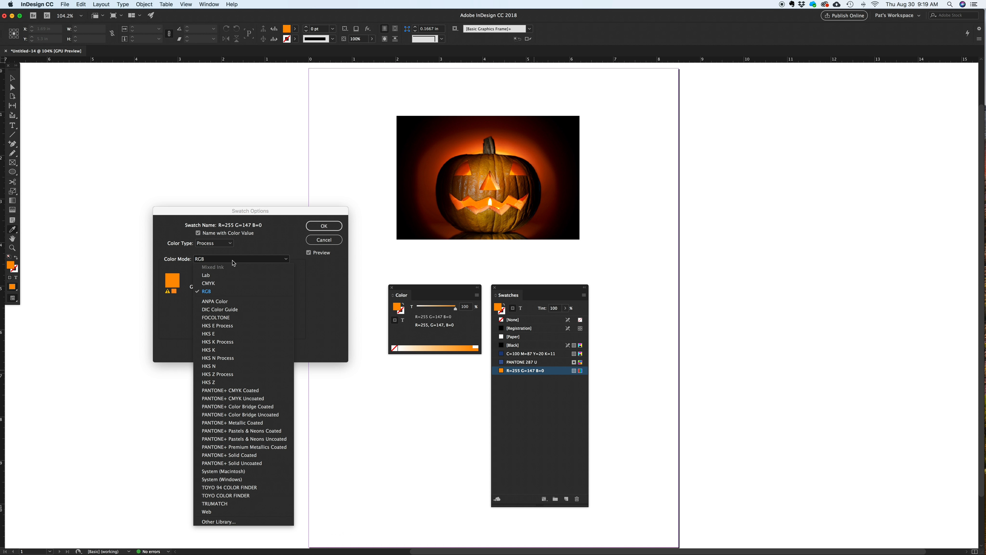
click(230, 284)
click(324, 226)
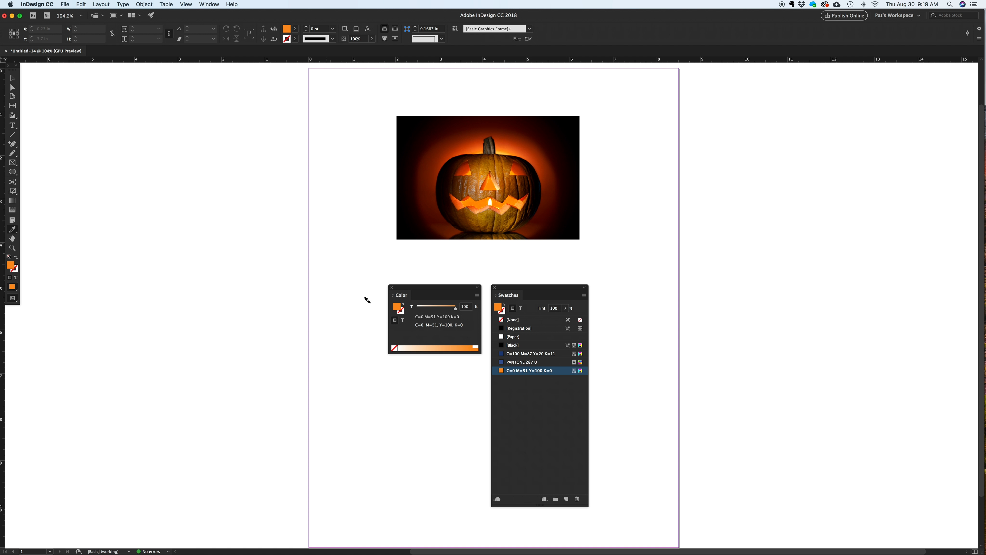
Draw a frame about 1.3 by 1.2 in below and right of the image, with an orange stroke and no fill.
key(f)
drag(608, 244, 665, 296)
key(v)
click(529, 370)
click(504, 304)
click(644, 326)
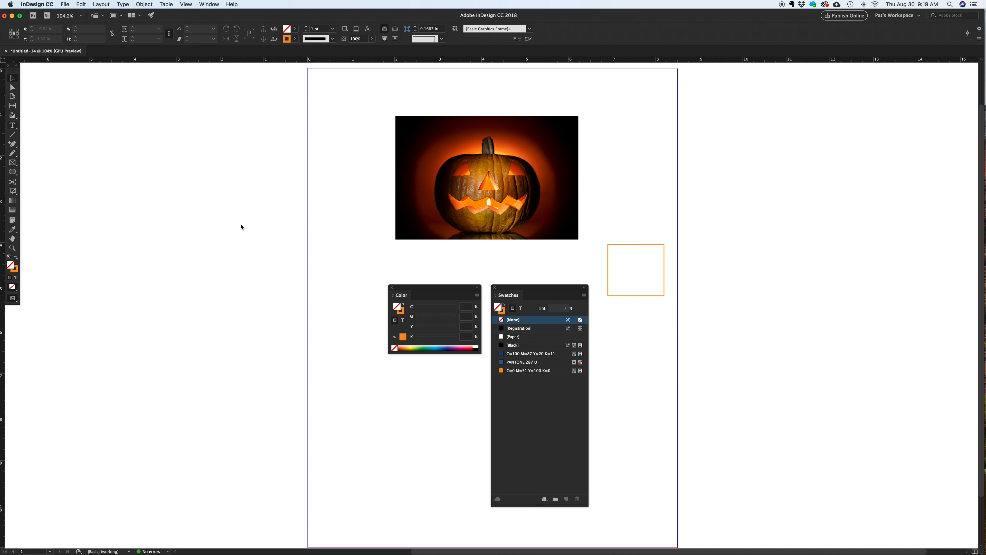
Add a text frame reading HELLO below the image and fill its text with the orange CMYK swatch.
drag(353, 384, 469, 437)
text(HELLO)
key(Escape)
click(520, 308)
click(518, 372)
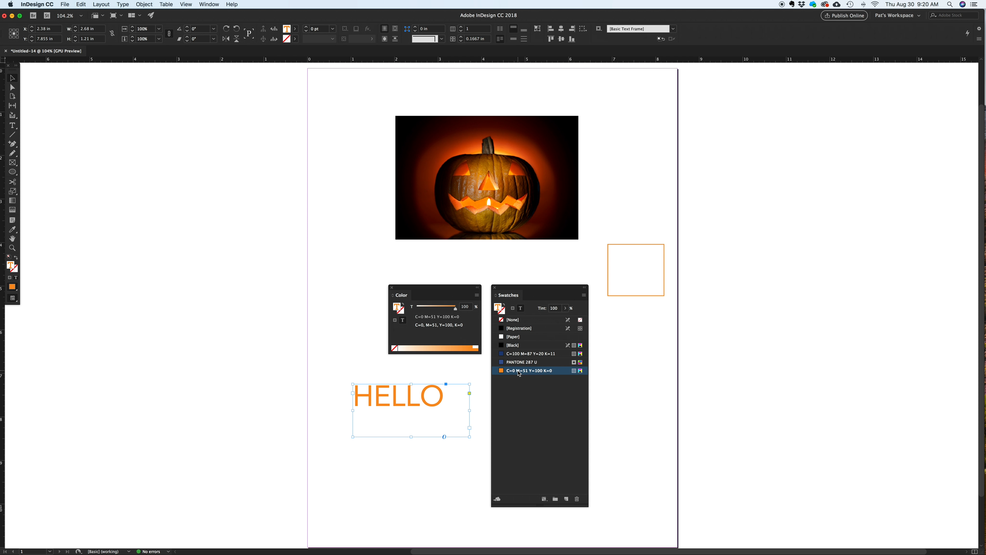
Try a PANTONE 287 U stroke on the HELLO text, remove the stroke, and deselect everything.
key(x)
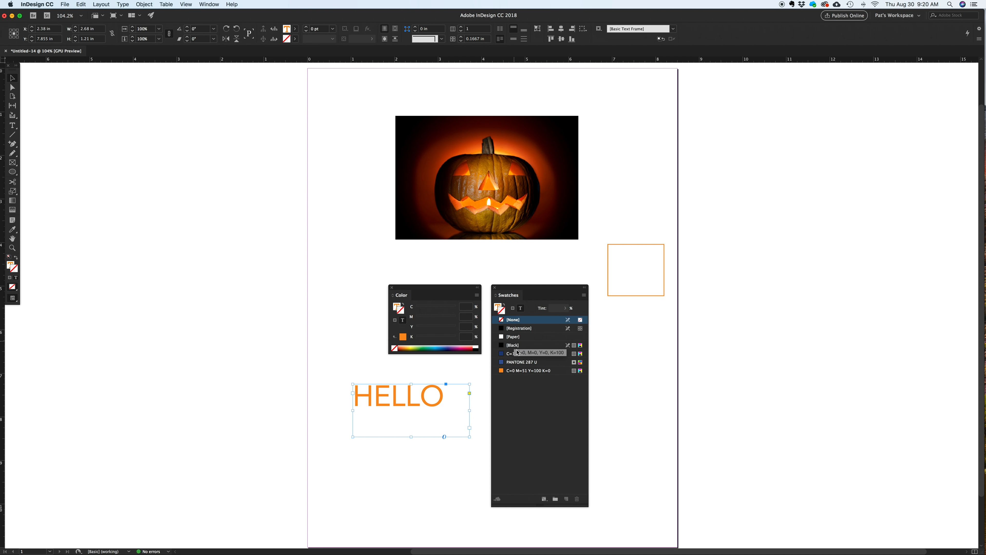
click(522, 362)
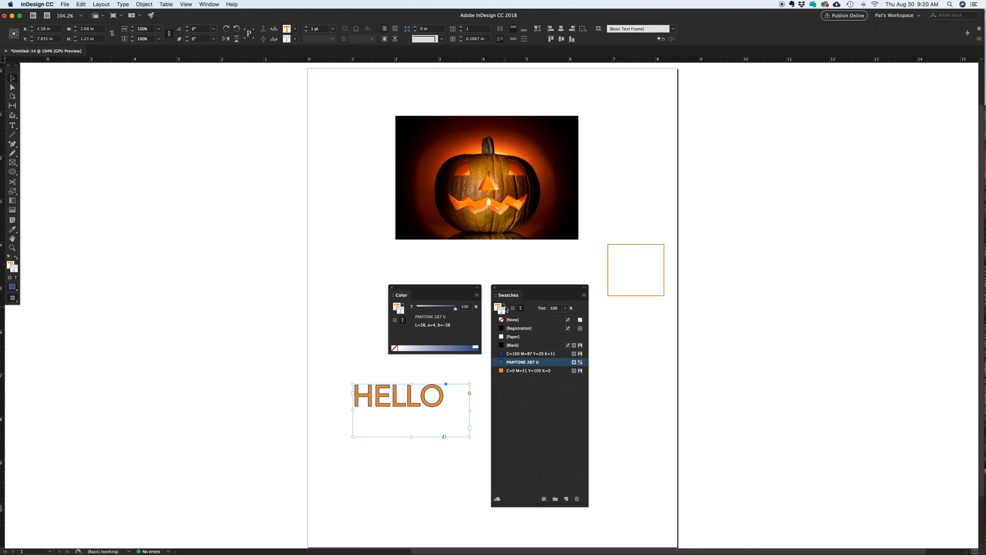
click(513, 320)
key(super+shift+a)
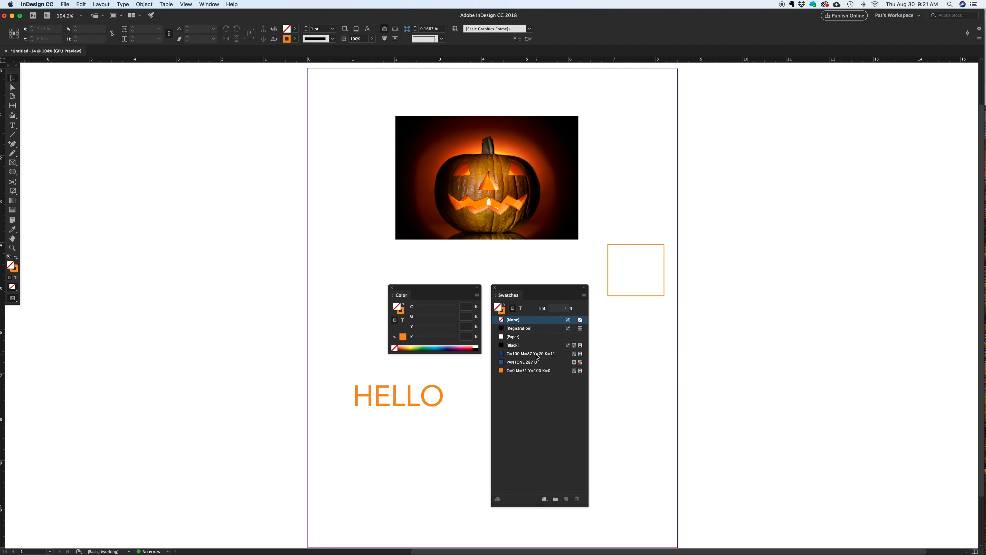
Add a 30% tint of the blue CMYK swatch to the swatches and widen the swatch list to fit its name.
click(537, 354)
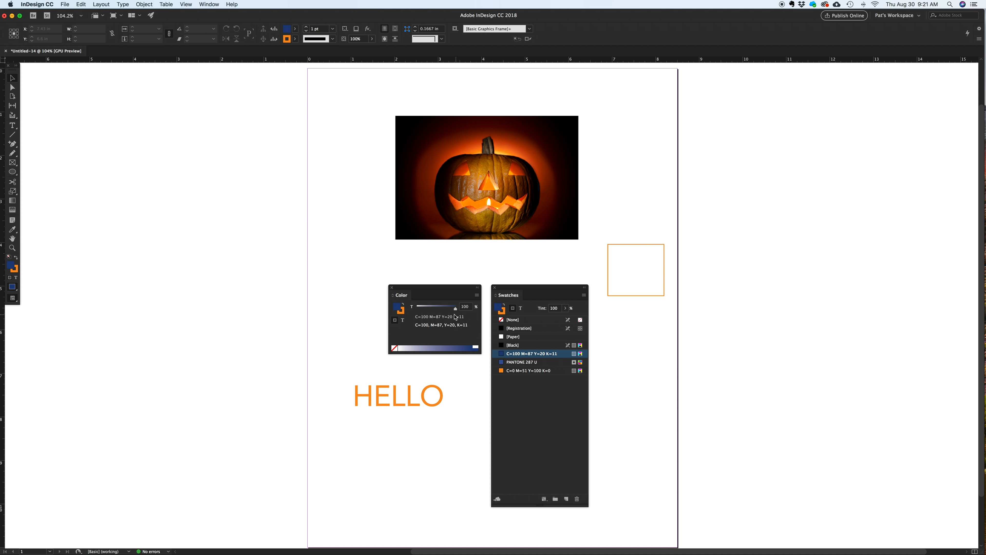
drag(456, 311, 429, 311)
right_click(408, 312)
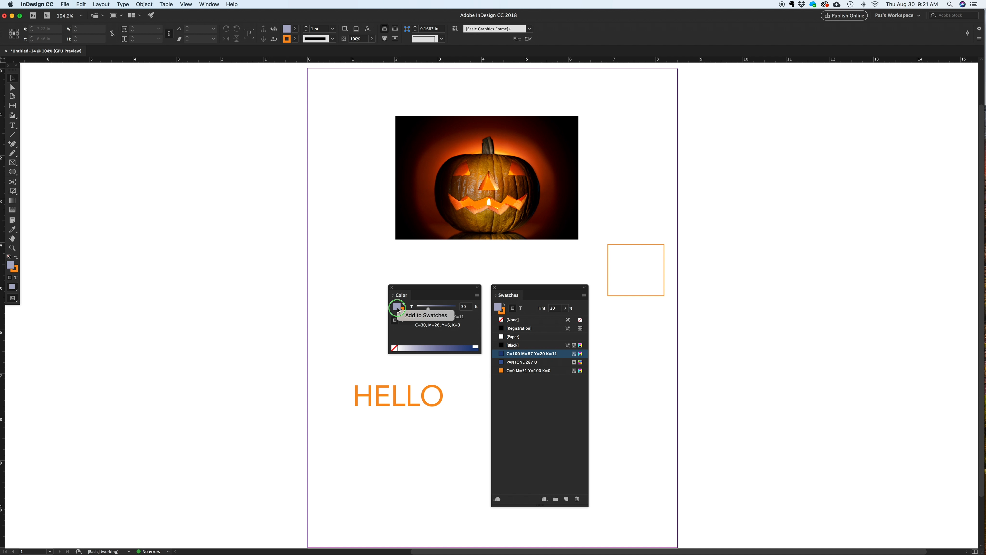
click(413, 315)
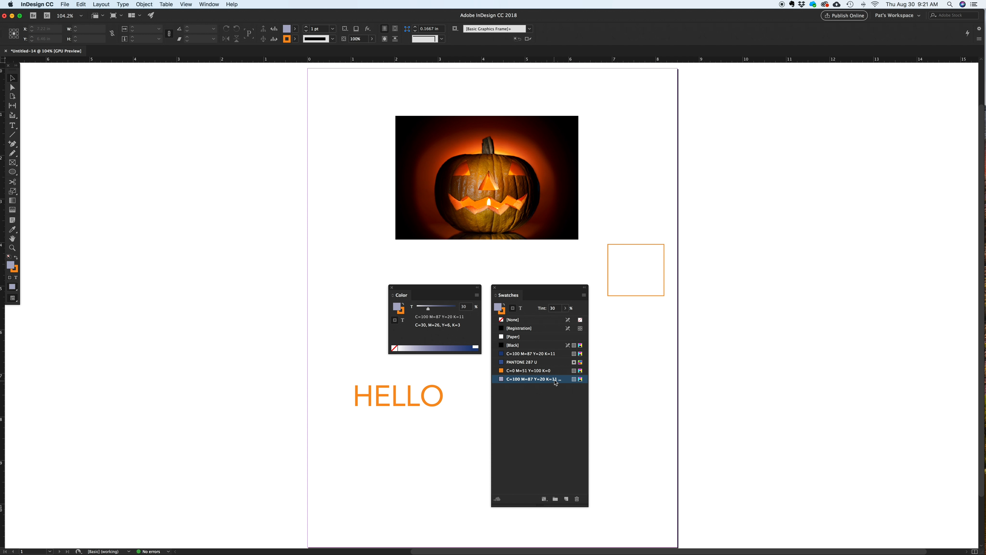
mouse_move(588, 505)
mouse_down()
mouse_move(608, 504)
mouse_move(600, 505)
mouse_up()
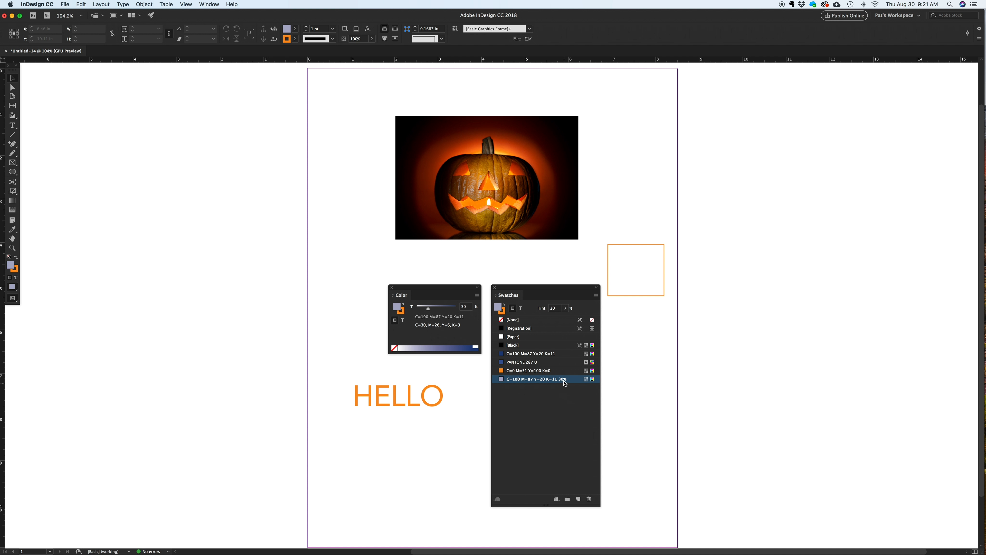
Apply the 30% blue tint swatch to the orange-outlined square frame.
drag(556, 384, 632, 293)
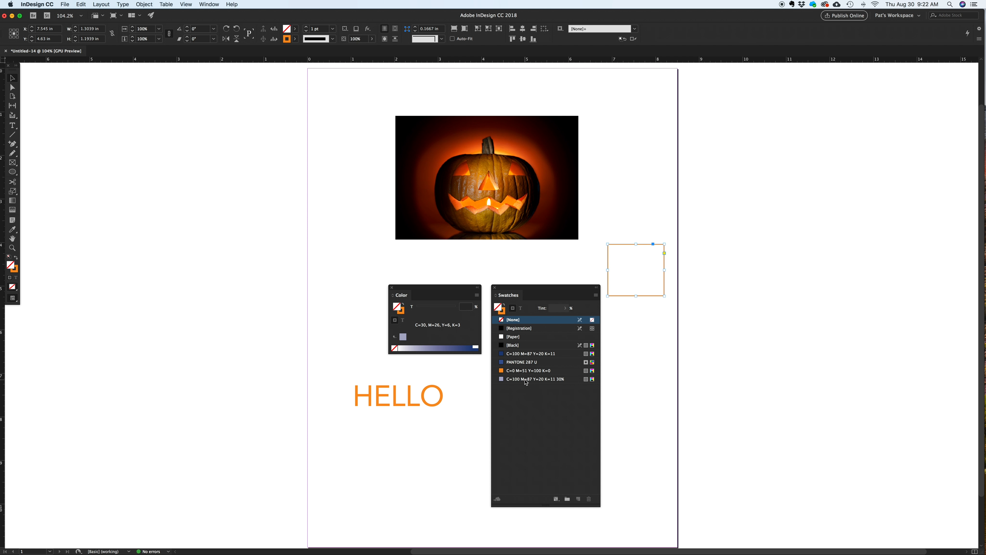